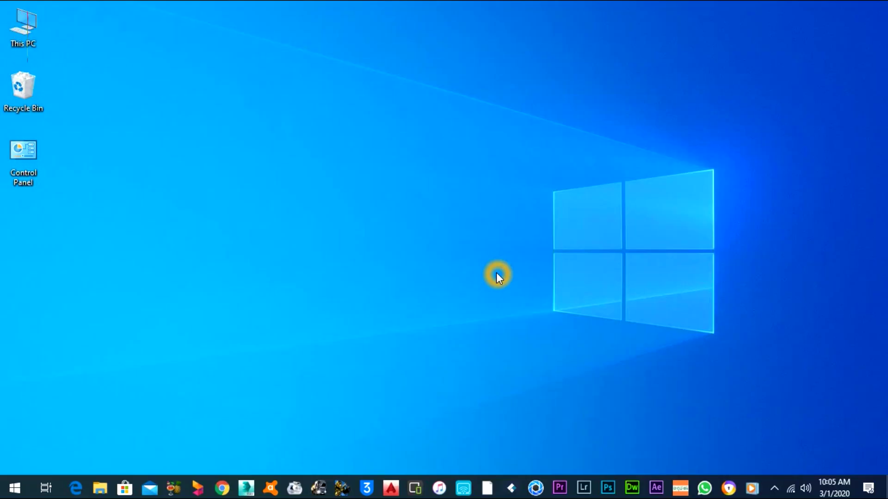
Step: On remotedesktop.google.com/access, confirm the signed-in account and download the 14.8 MB remote access installer
{"action": "left_click", "coordinate": [492, 265]}
{"action": "left_click", "coordinate": [222, 487]}
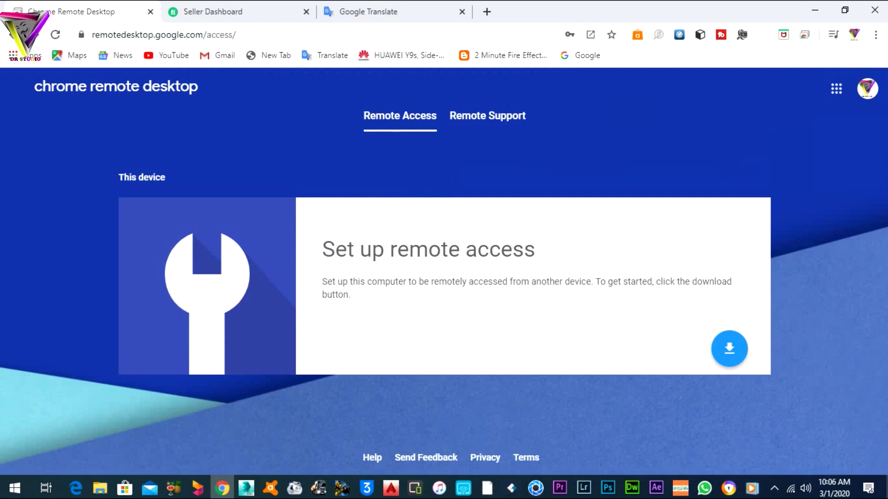
{"action": "left_click", "coordinate": [867, 93]}
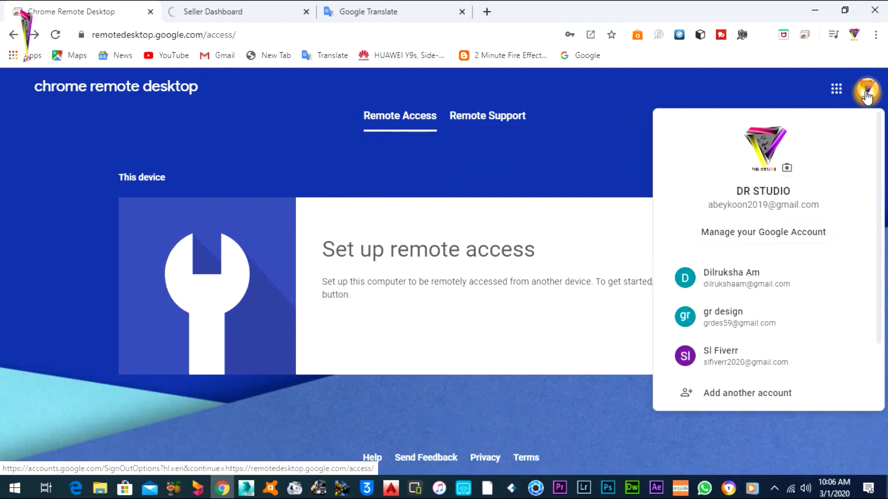
{"action": "left_click", "coordinate": [597, 106]}
{"action": "left_click", "coordinate": [731, 356]}
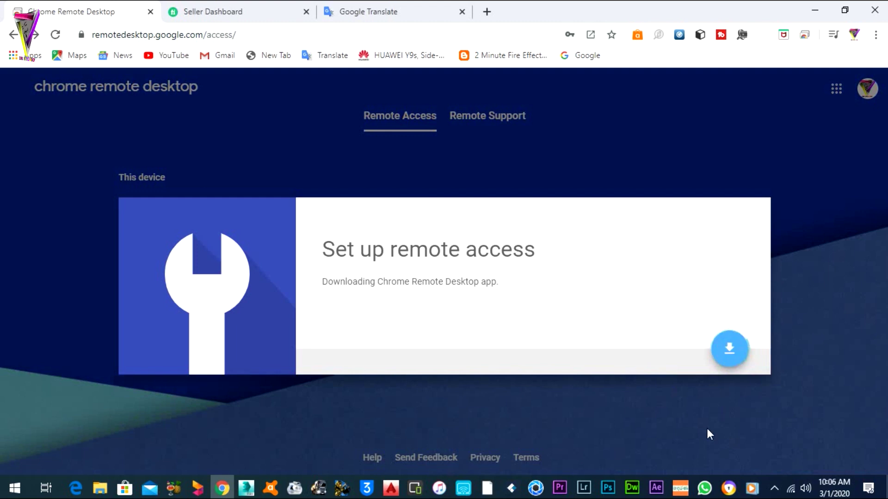
{"action": "left_click", "coordinate": [706, 418]}
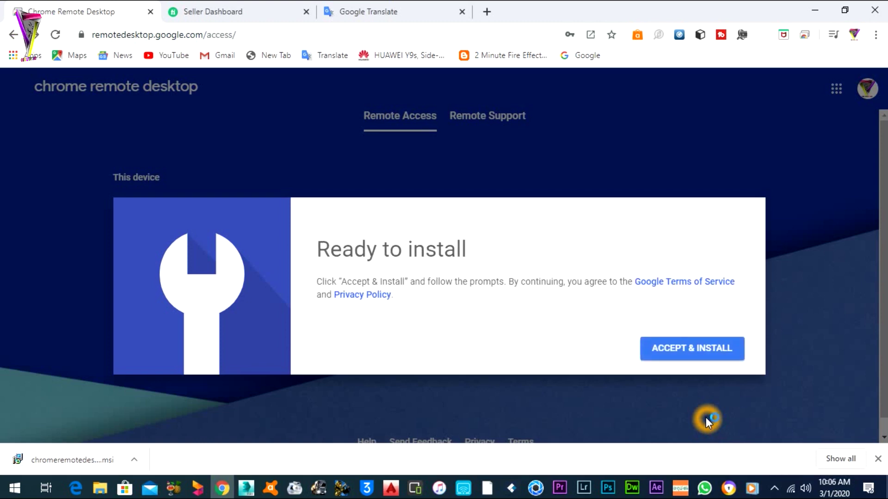
Step: Accept the terms and run the downloaded Chrome Remote Desktop Host .msi installer
{"action": "left_click", "coordinate": [684, 350]}
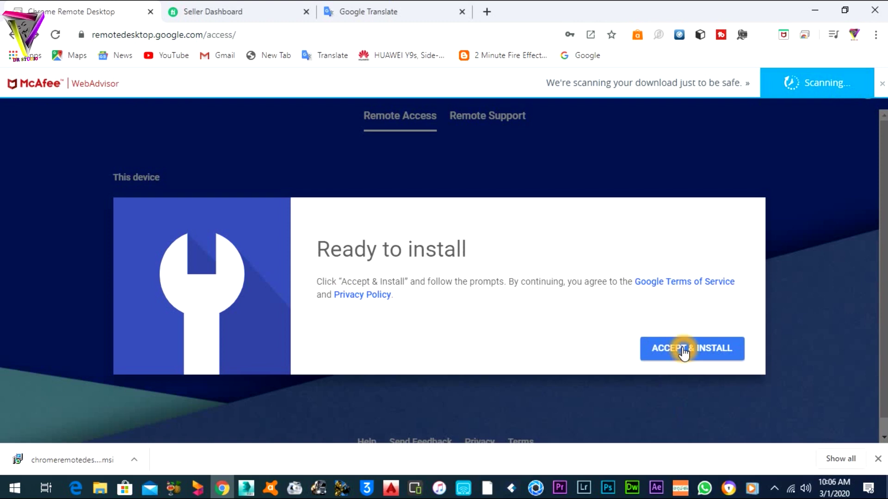
{"action": "left_click", "coordinate": [474, 172]}
{"action": "left_click", "coordinate": [509, 119]}
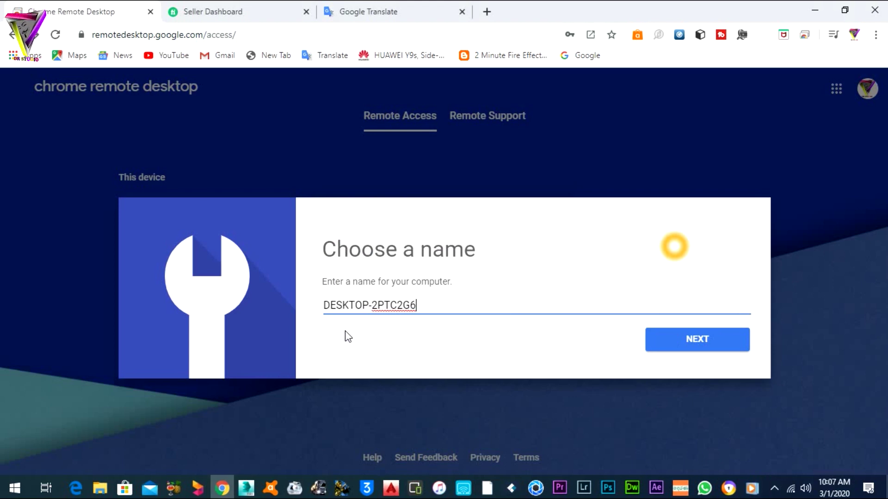
Step: Replace the computer name DESKTOP-2PTC2G6 with 'DR STUDIO' and continue
{"action": "left_click", "coordinate": [401, 307]}
{"action": "left_click", "coordinate": [425, 307]}
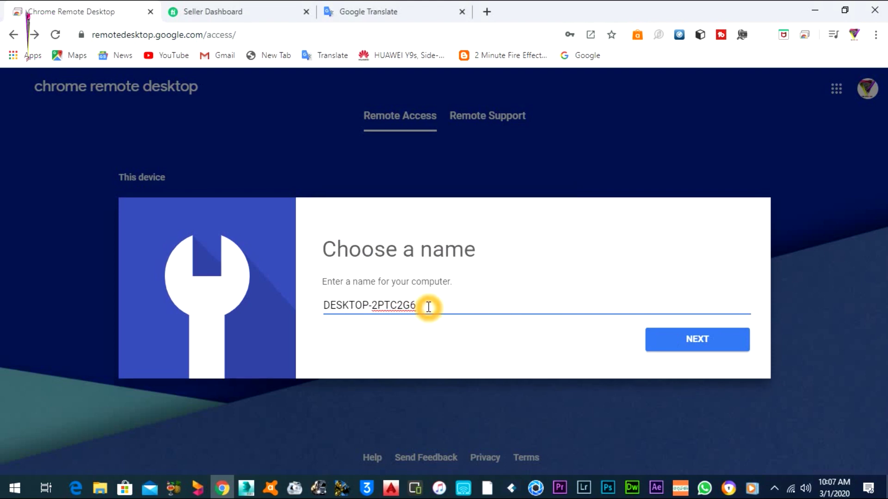
{"action": "left_click_drag", "start_coordinate": [429, 307], "coordinate": [301, 310]}
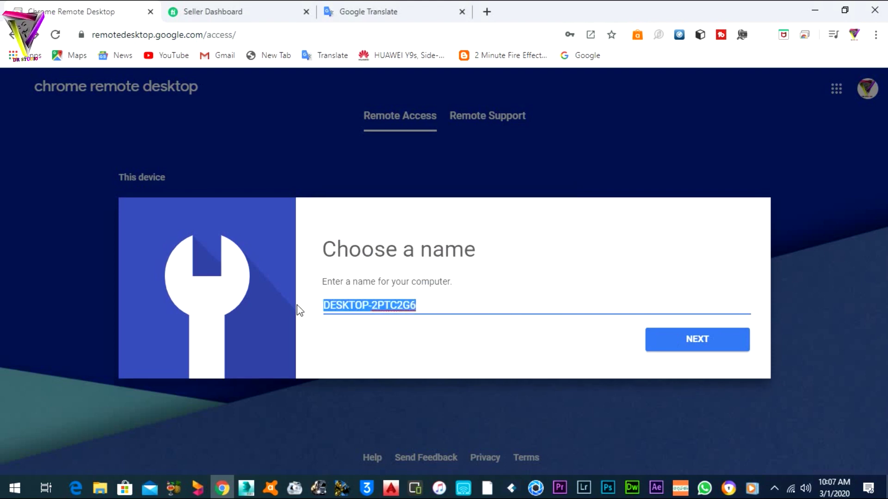
{"action": "key", "text": "BackSpace"}
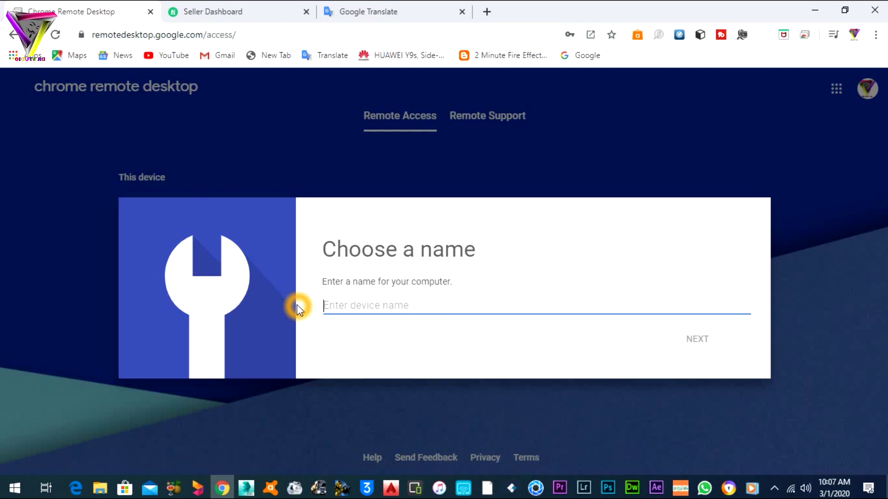
{"action": "type", "text": "DR STUD"}
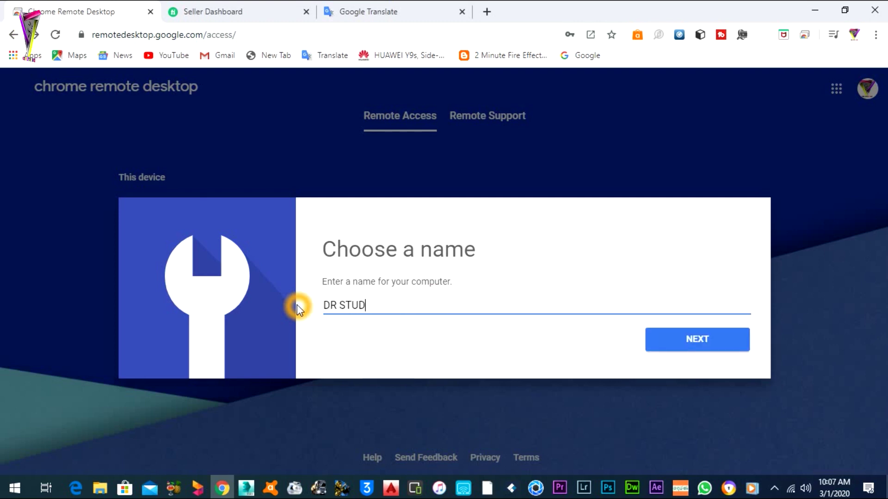
{"action": "type", "text": "IO"}
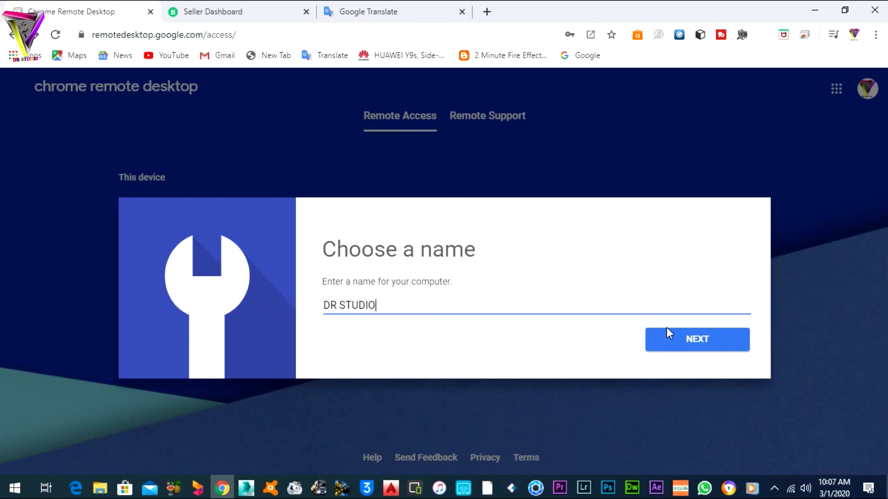
{"action": "left_click", "coordinate": [681, 351]}
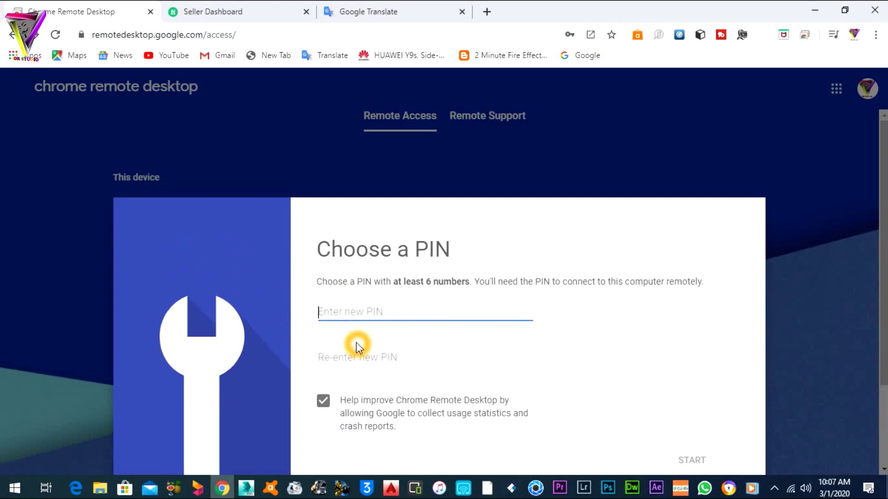
Step: Enter a six-digit PIN, confirm it in the re-enter field, and start remote access
{"action": "left_click", "coordinate": [375, 313]}
{"action": "left_click", "coordinate": [444, 314]}
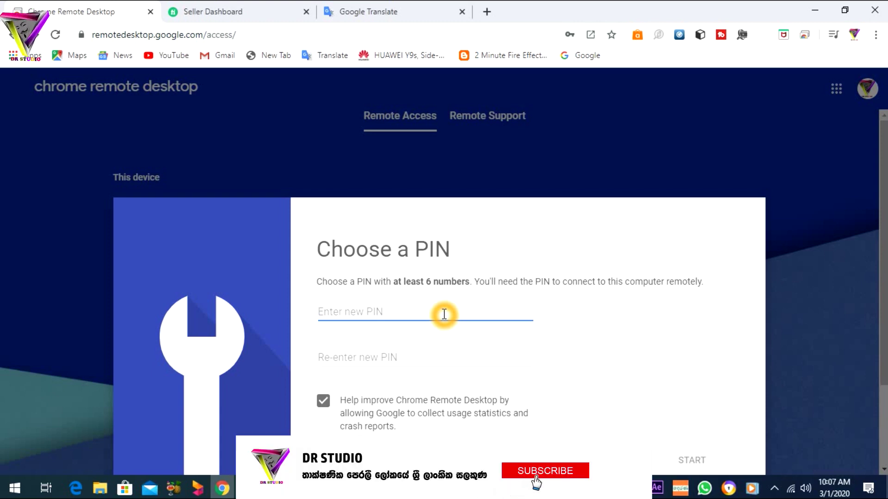
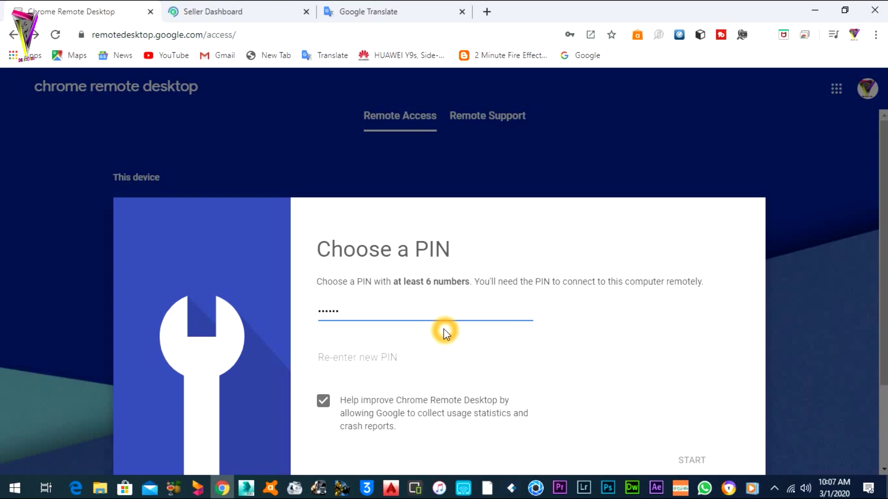
{"action": "left_click", "coordinate": [389, 357]}
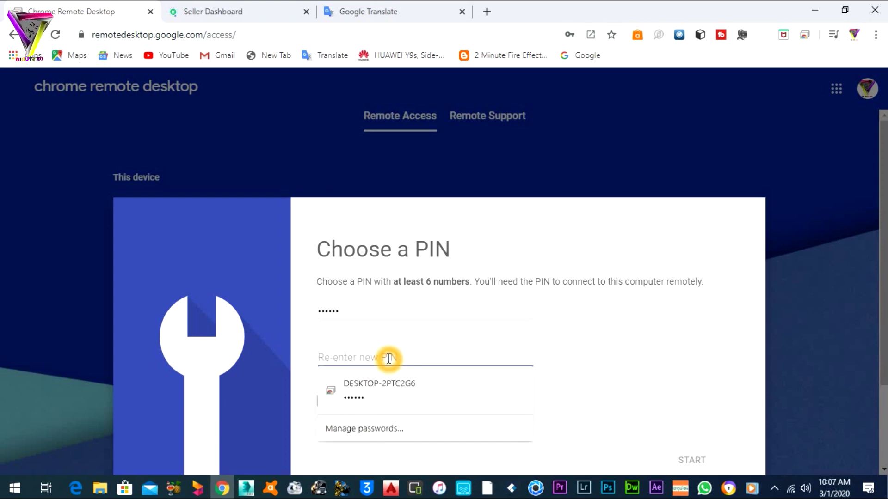
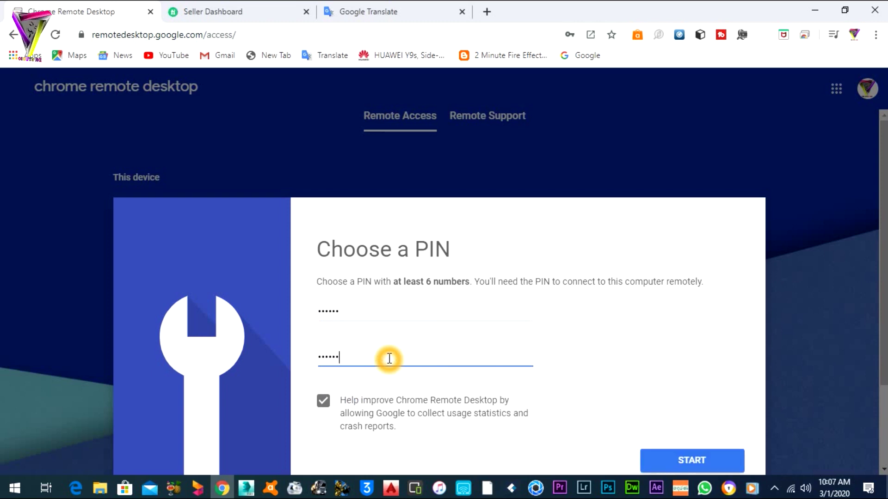
{"action": "scroll", "coordinate": [397, 355], "scroll_direction": "down", "scroll_amount": 2}
{"action": "left_click", "coordinate": [695, 402]}
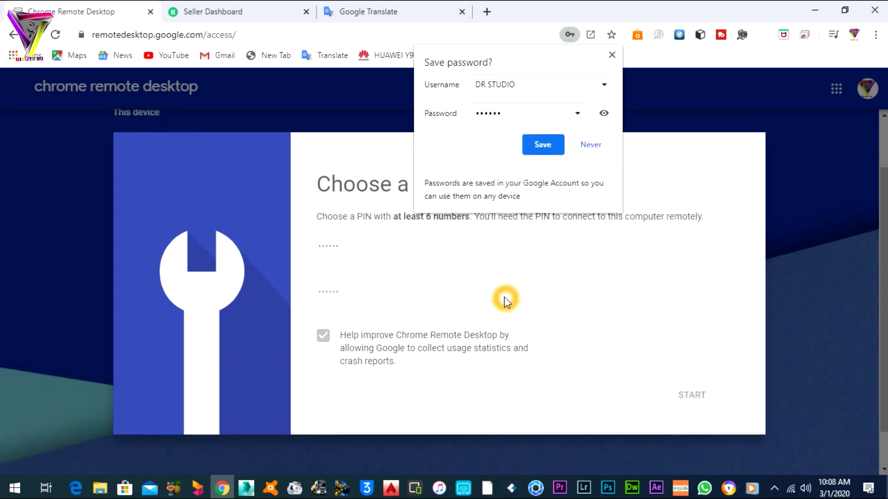
Step: Save the PIN in Chrome's password bubble so DR STUDIO shows as Online
{"action": "left_click", "coordinate": [487, 121]}
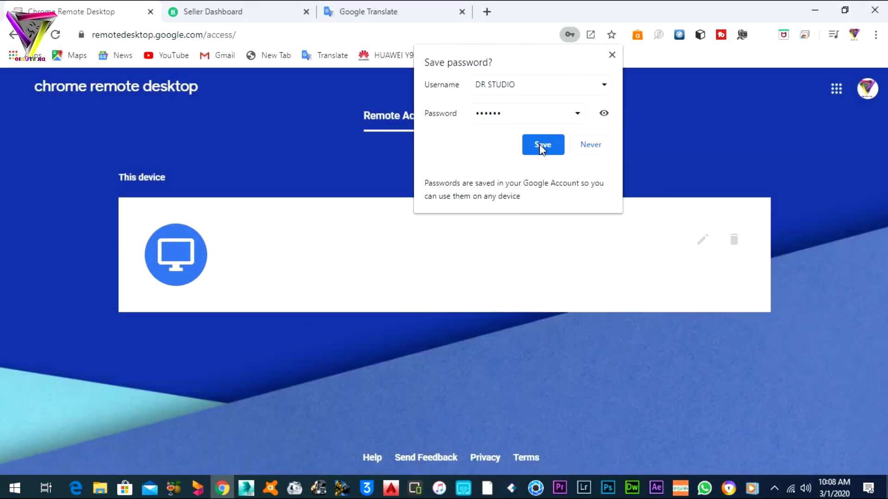
{"action": "left_click", "coordinate": [540, 145]}
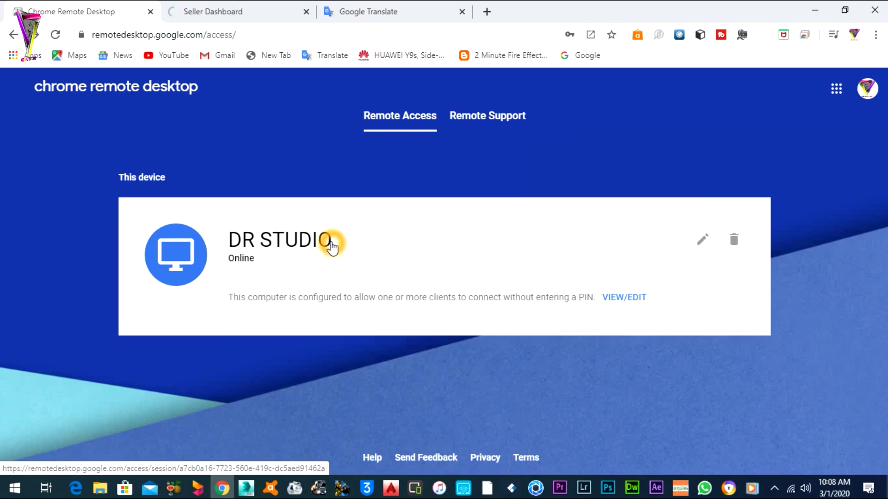
Step: Install the Chrome Remote Desktop app from the Play Store on the phone mirrored in MirrorGo
{"action": "left_click", "coordinate": [346, 244]}
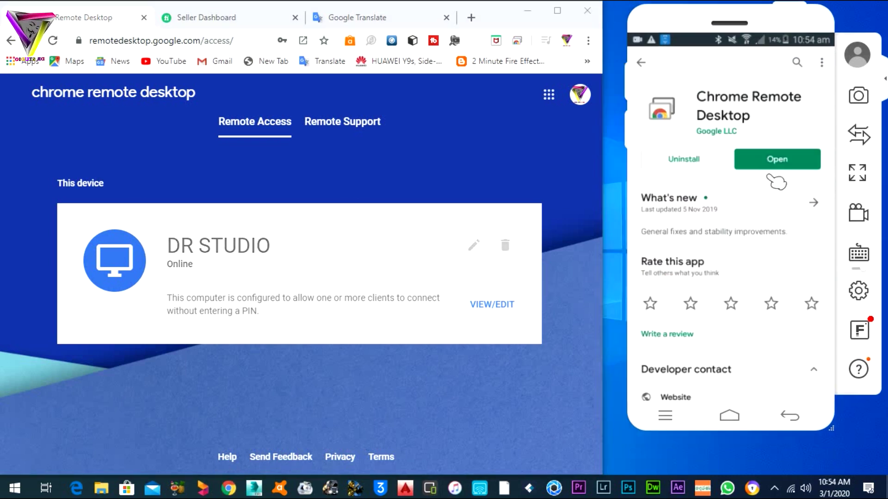
Step: Open the installed Chrome Remote Desktop app on the phone and check the signed-in Google account
{"action": "left_click", "coordinate": [778, 160]}
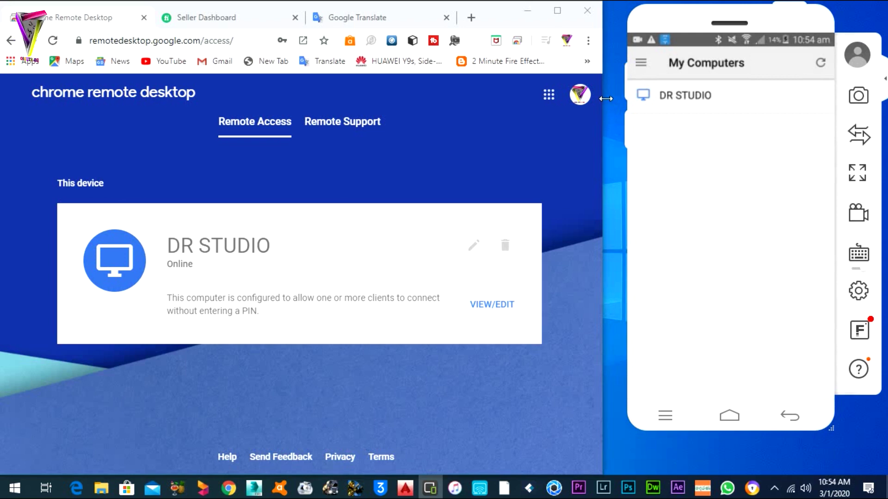
{"action": "left_click", "coordinate": [580, 95]}
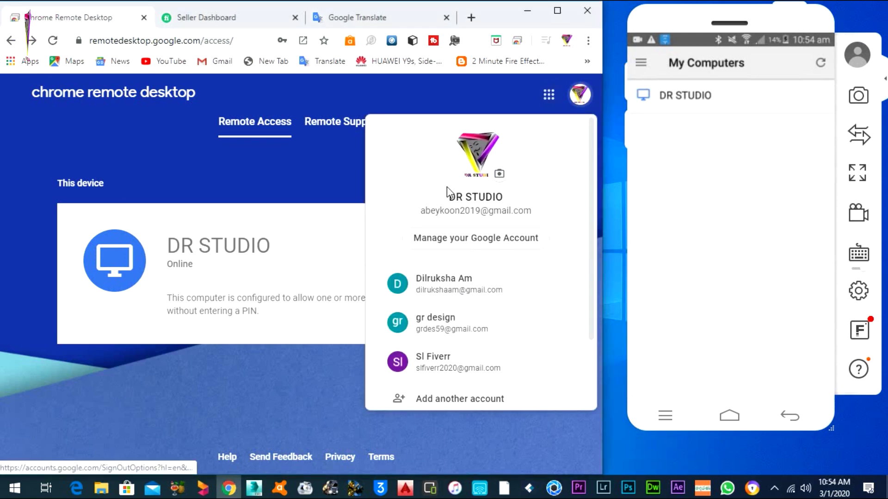
Step: Select DR STUDIO under My Computers on the phone to connect to the PC
{"action": "left_click", "coordinate": [706, 177]}
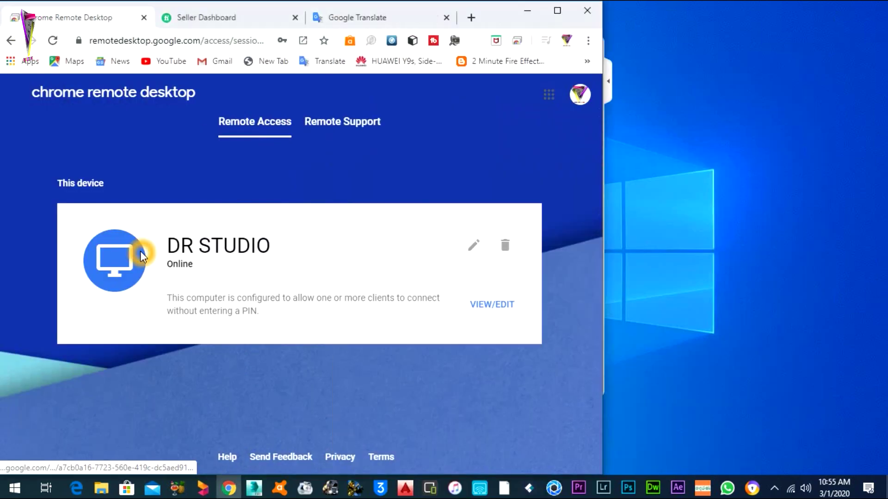
Step: Close the Chrome browser window, leaving MirrorGo showing the shared desktop
{"action": "left_click", "coordinate": [141, 257]}
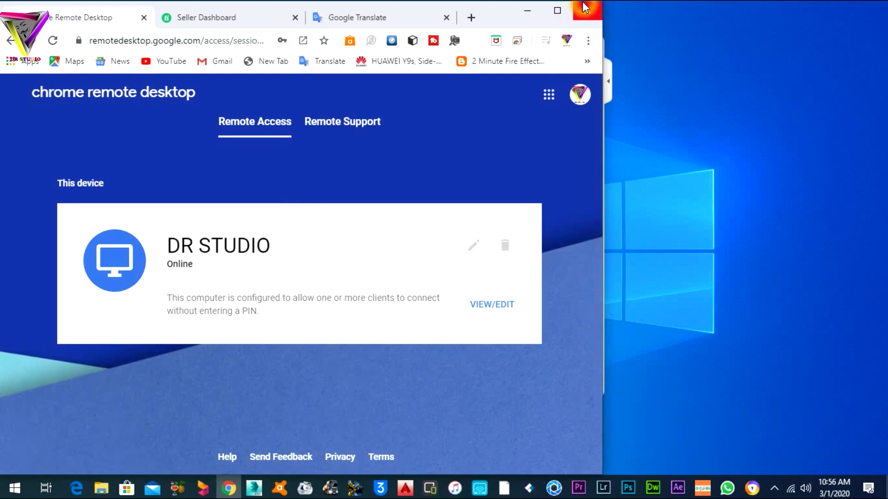
{"action": "left_click", "coordinate": [584, 4]}
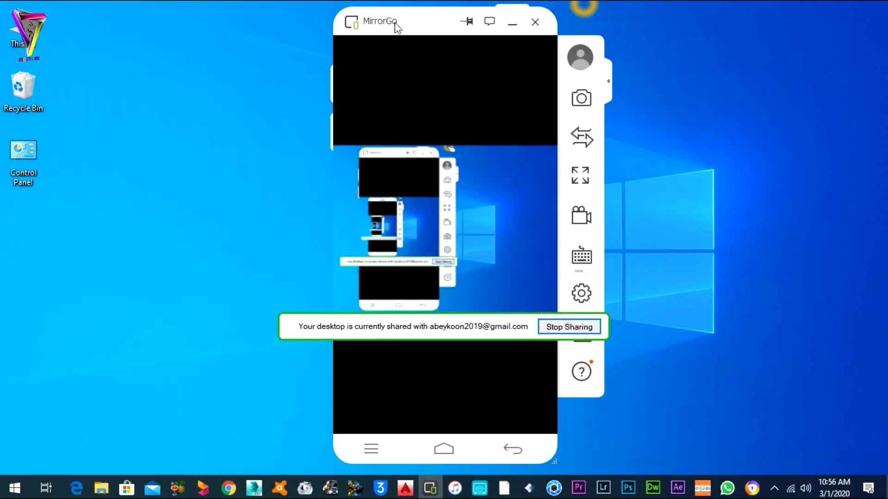
Step: Move the MirrorGo window to the screen's right side and open This PC on the desktop
{"action": "left_click_drag", "start_coordinate": [434, 12], "coordinate": [712, 9]}
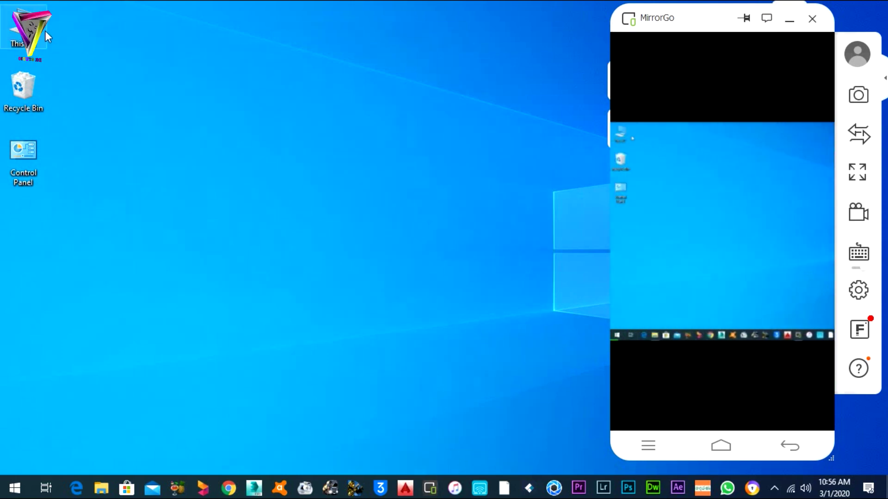
{"action": "double_click", "coordinate": [13, 39]}
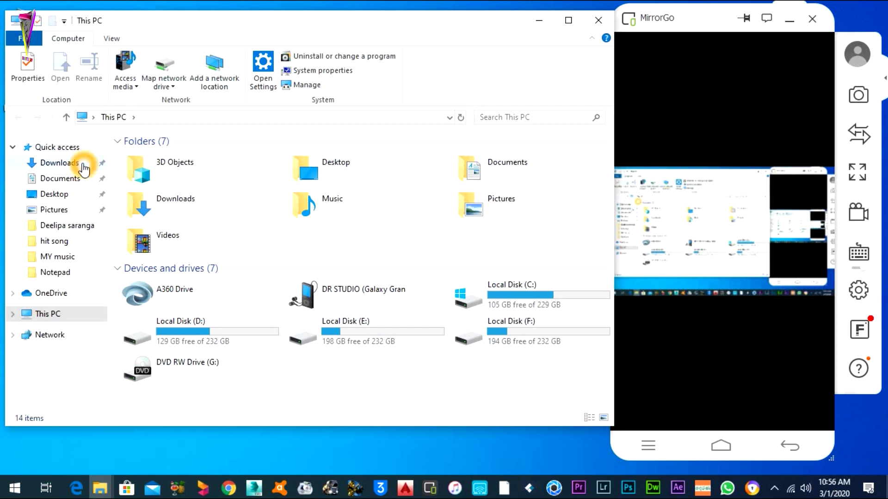
{"action": "mouse_move", "coordinate": [56, 208]}
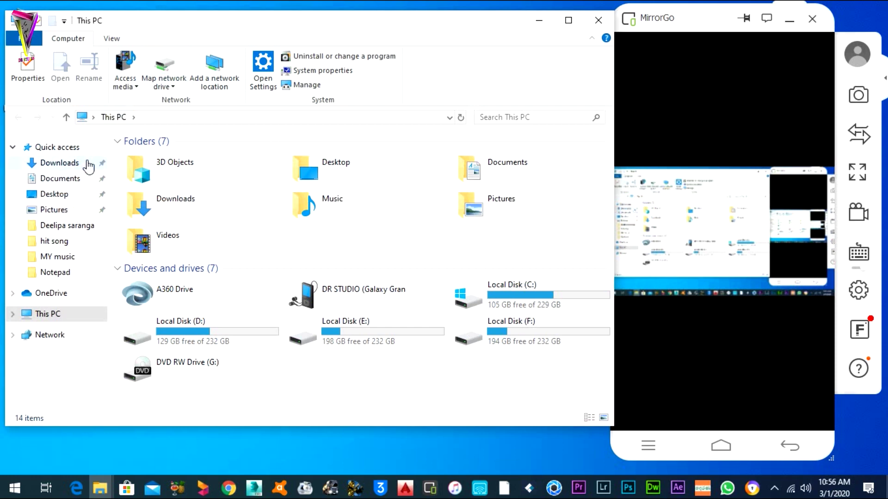
Step: Open Documents in File Explorer and drag the Documents folder into it to create a shortcut
{"action": "left_click", "coordinate": [85, 149]}
{"action": "left_click", "coordinate": [44, 177]}
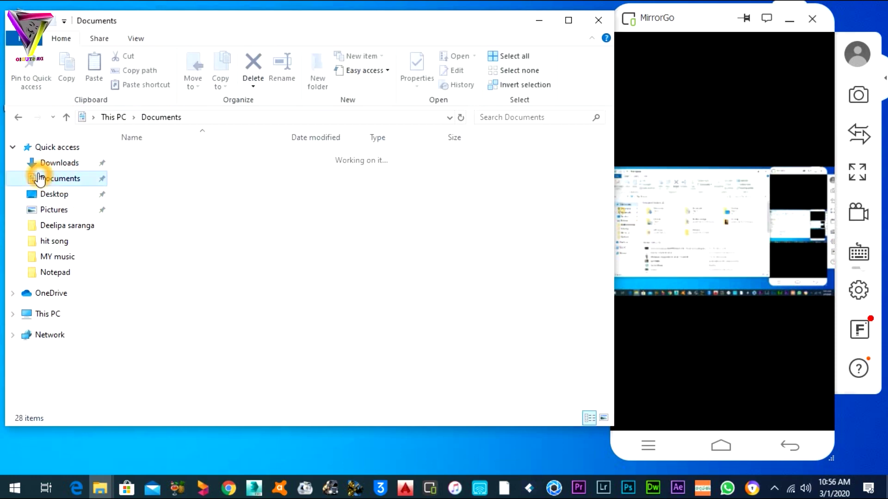
{"action": "left_click_drag", "start_coordinate": [63, 188], "coordinate": [101, 247]}
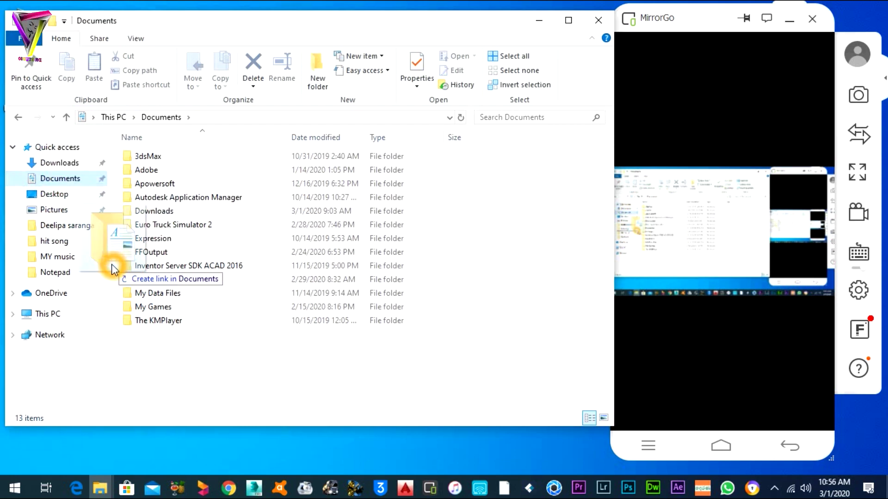
{"action": "left_click_drag", "start_coordinate": [102, 246], "coordinate": [112, 264]}
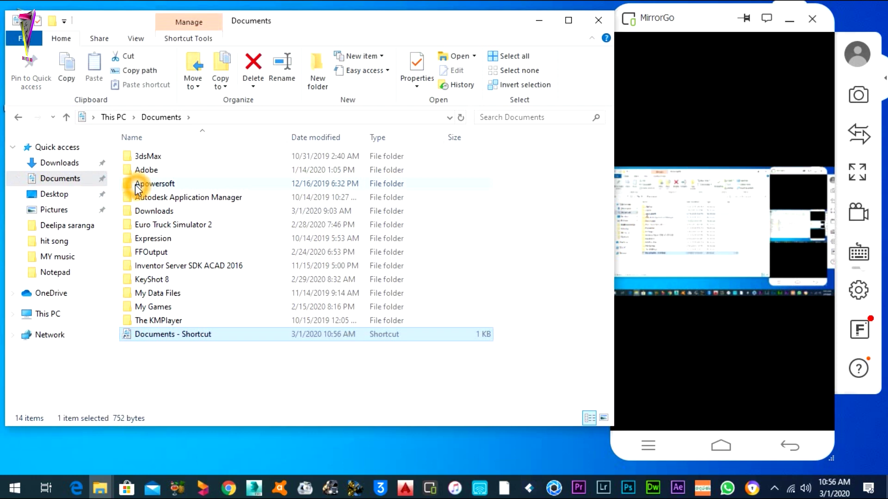
Step: Open the 36,442 KB WEBM video from the Downloads folder
{"action": "left_click", "coordinate": [58, 162]}
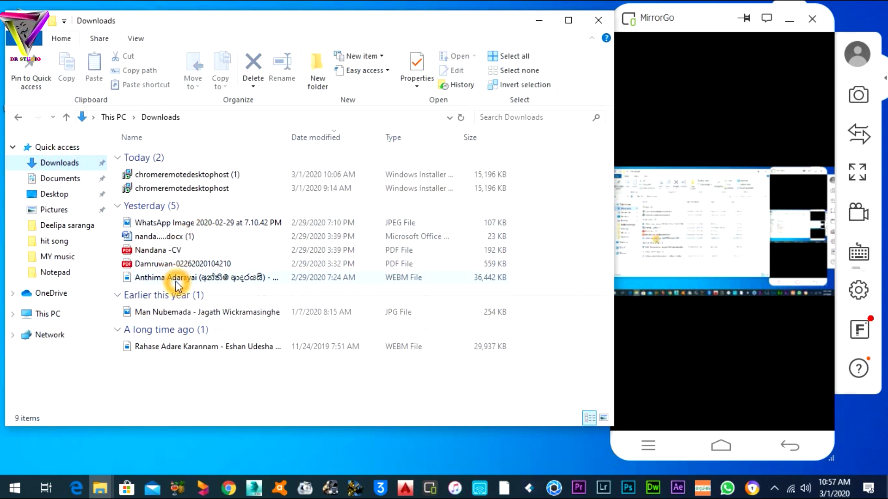
{"action": "left_click", "coordinate": [177, 282]}
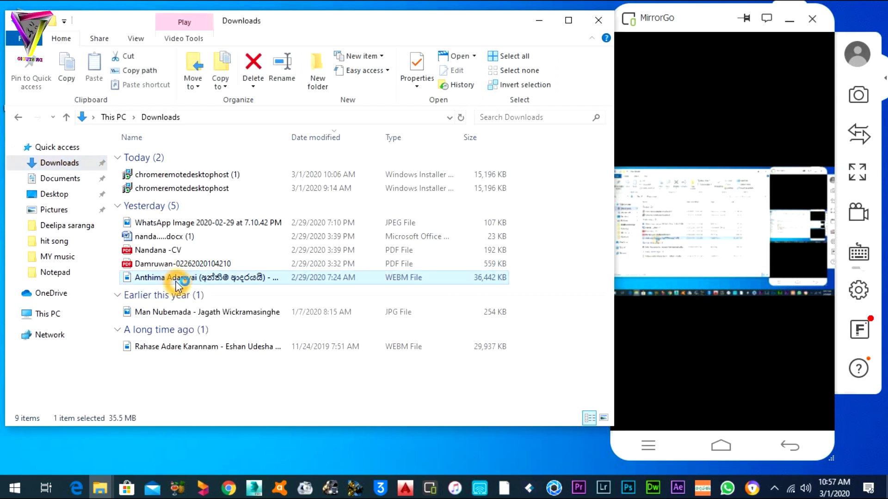
{"action": "double_click", "coordinate": [177, 282]}
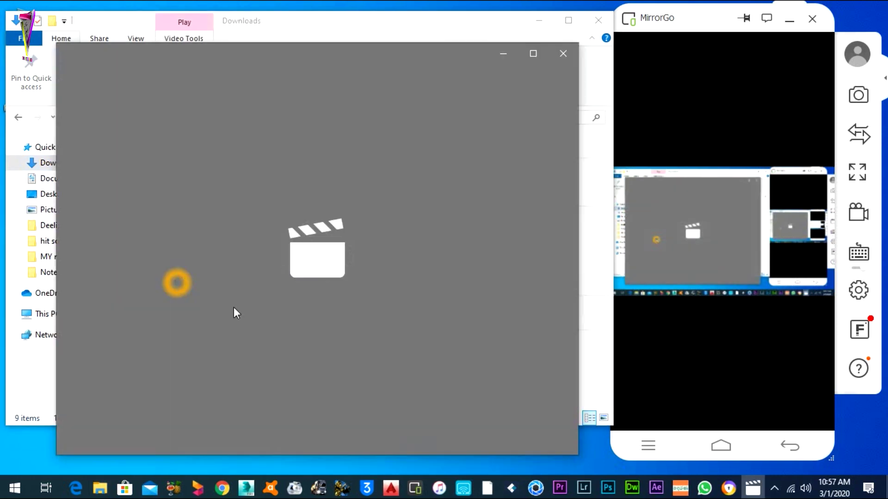
Step: Let the WEBM clip play in Films & TV, then close the player window
{"action": "left_click", "coordinate": [249, 317]}
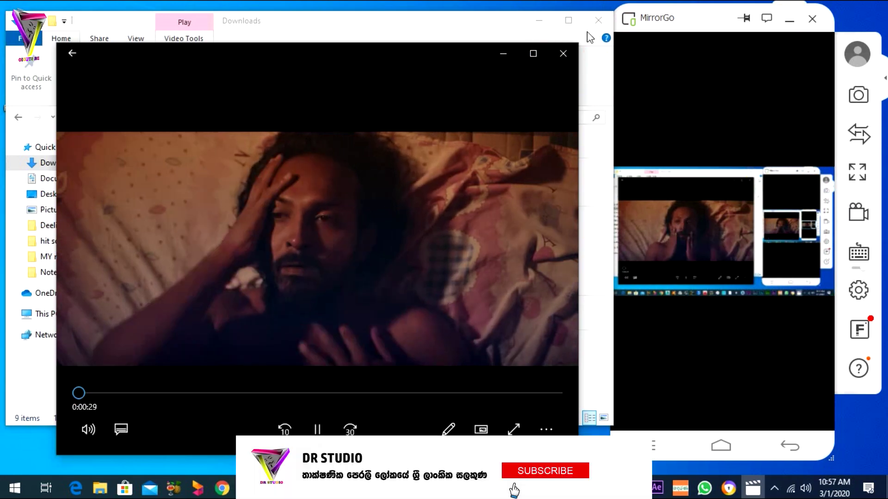
{"action": "left_click", "coordinate": [562, 52]}
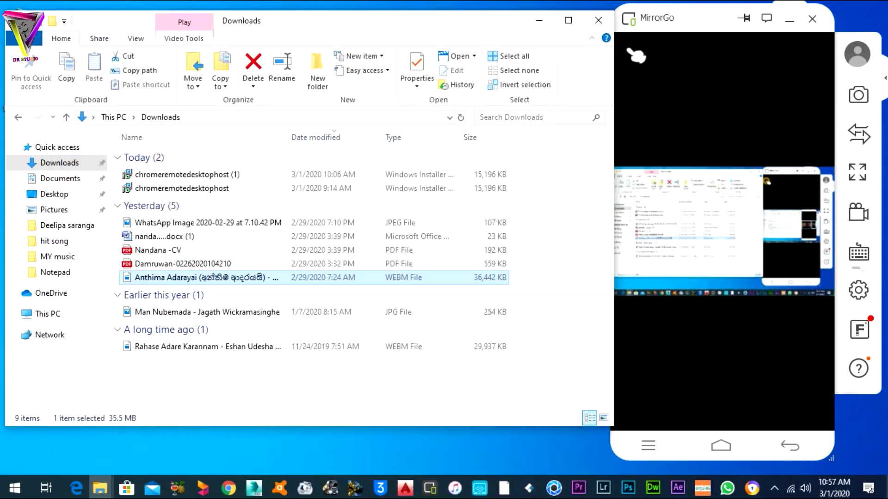
Step: Close the File Explorer Downloads window, leaving the bare desktop
{"action": "left_click", "coordinate": [596, 18]}
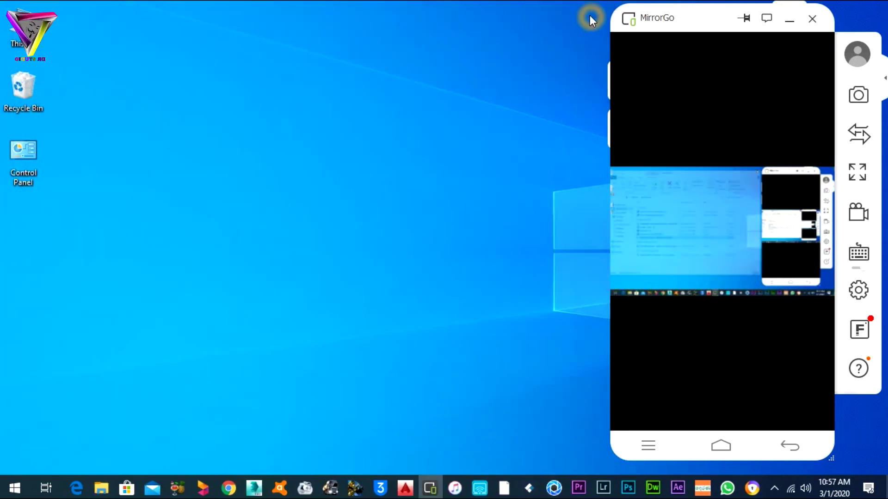